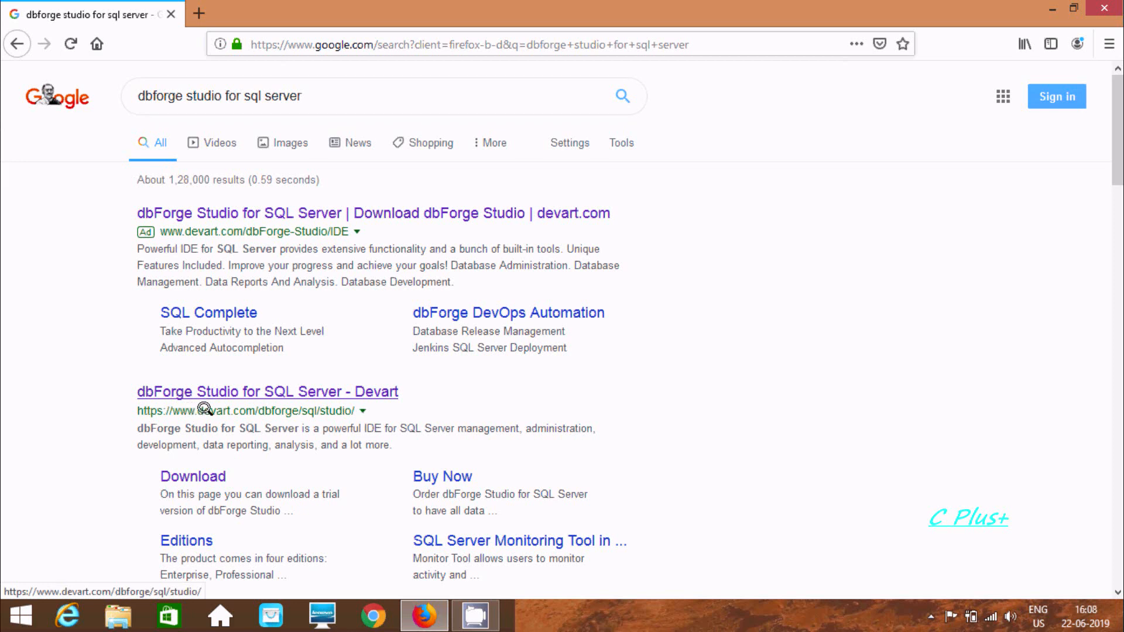
# - Open the organic Devart result for dbForge Studio for SQL Server in a new tab and go to the product's download page
pyautogui.rightClick(241, 397)
pyautogui.click(257, 408)
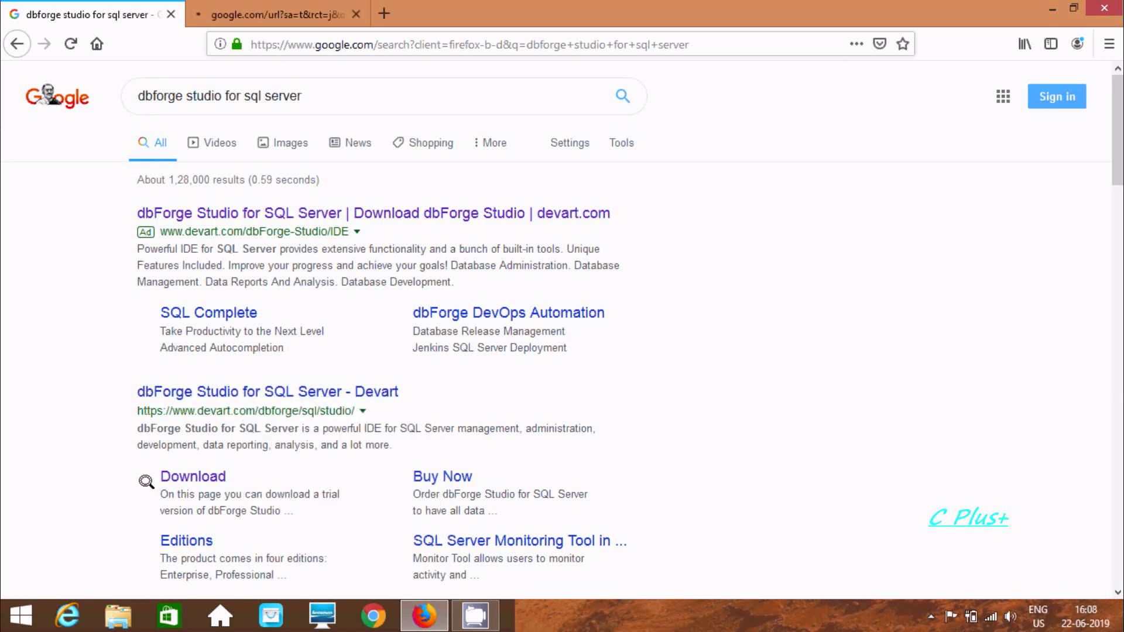
pyautogui.click(275, 12)
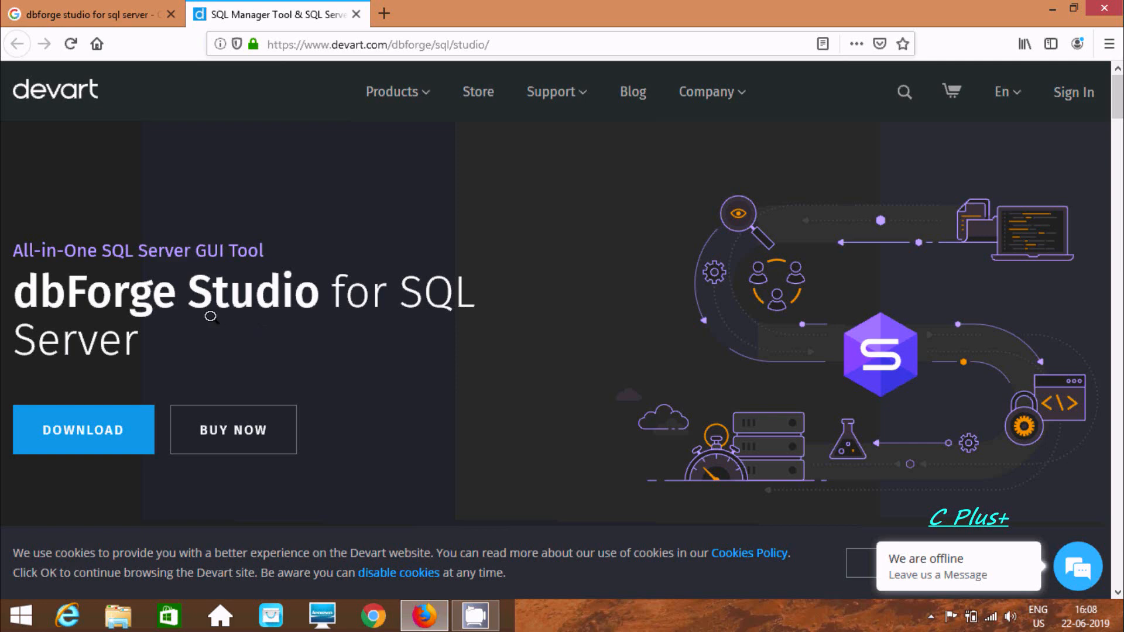
pyautogui.click(70, 425)
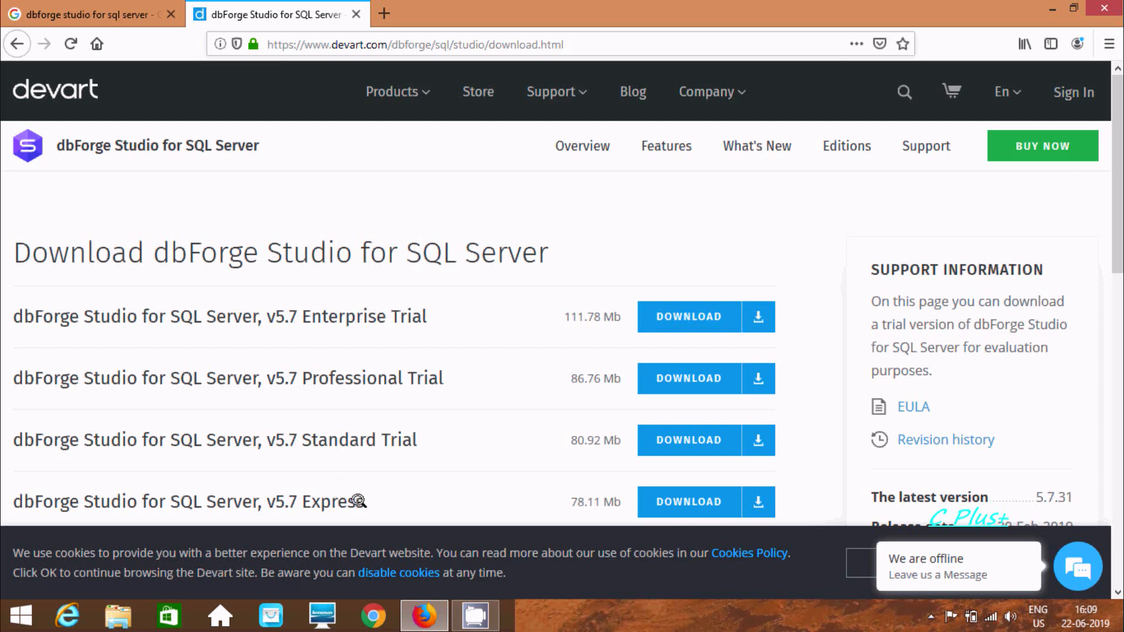
# - Download the dbForge Studio for SQL Server v5.7 Enterprise Trial and save the installer dbforgesql57ent.exe
pyautogui.scroll(-2, 1117, 258)
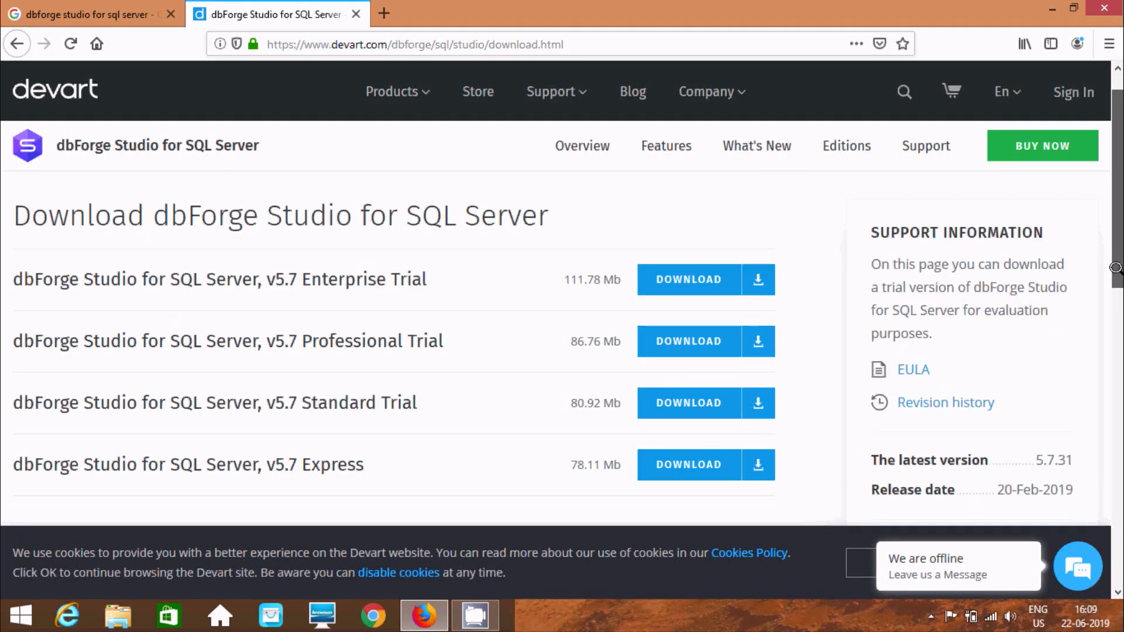
pyautogui.scroll(1, 1116, 258)
pyautogui.moveTo(1116, 257); pyautogui.dragTo(1117, 256)
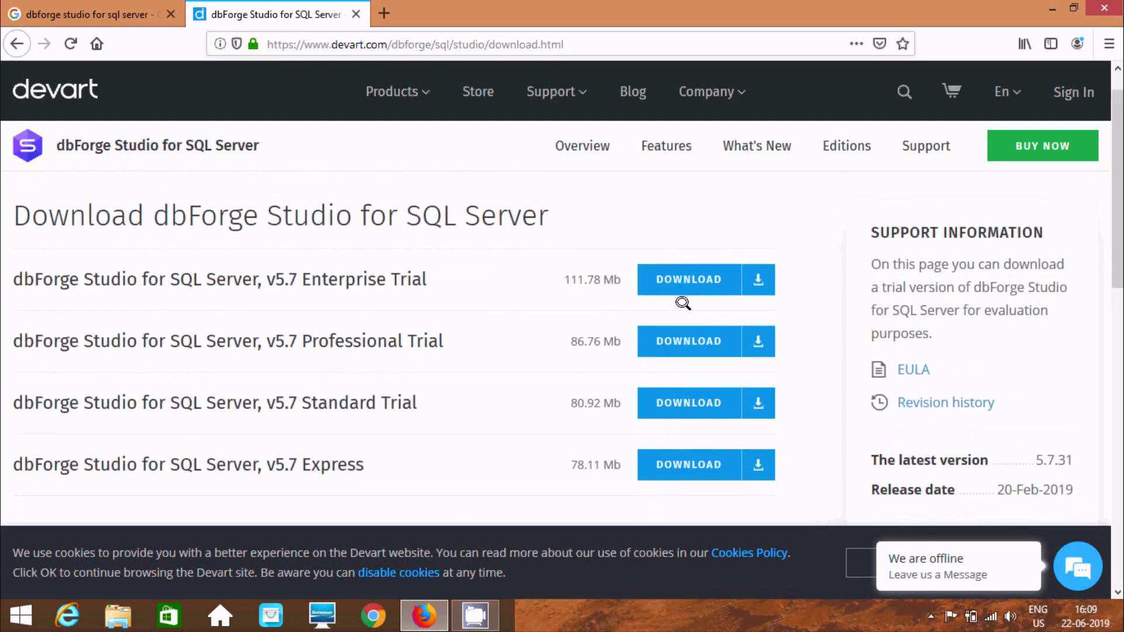
pyautogui.click(694, 273)
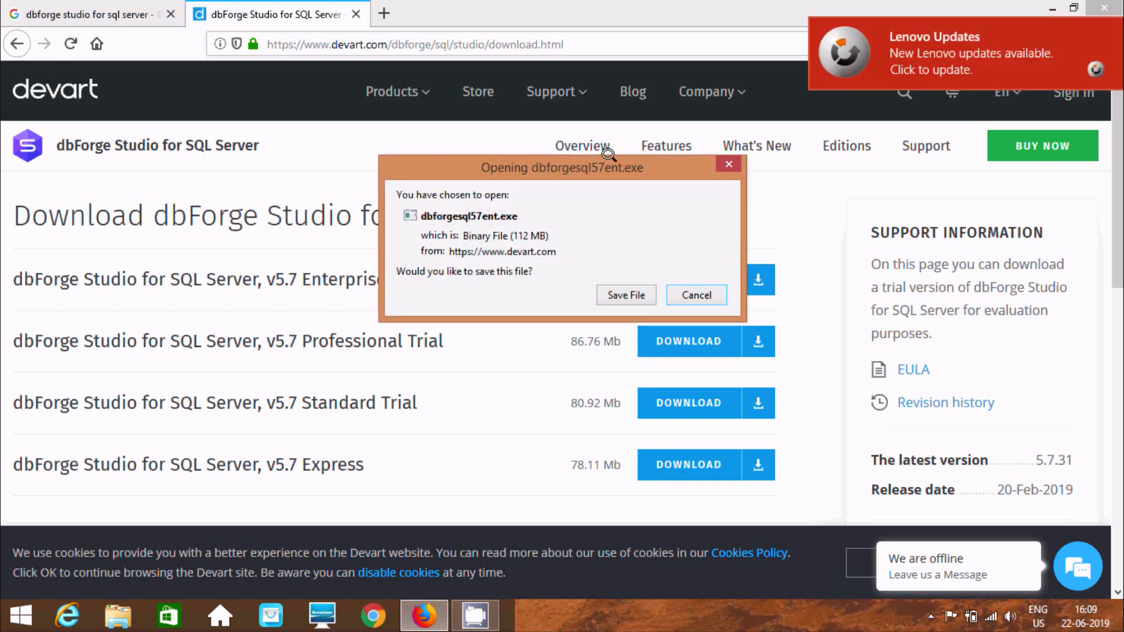
pyautogui.click(601, 287)
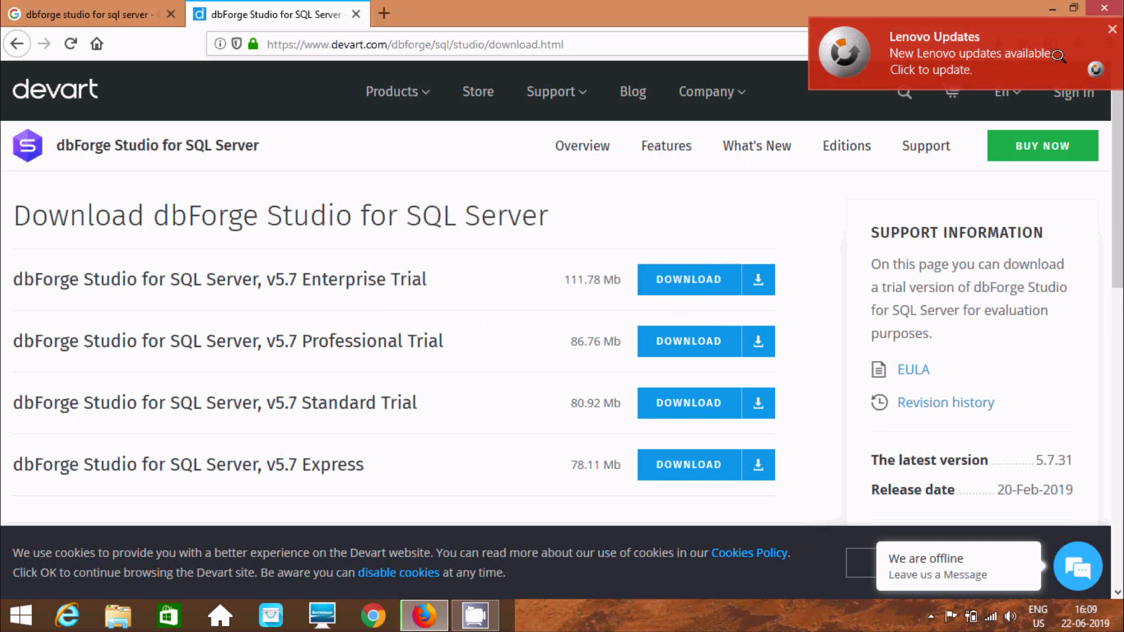
# - Dismiss the Lenovo Updates notification and run the downloaded dbforgesql57ent.exe installer
pyautogui.click(1112, 28)
pyautogui.click(993, 41)
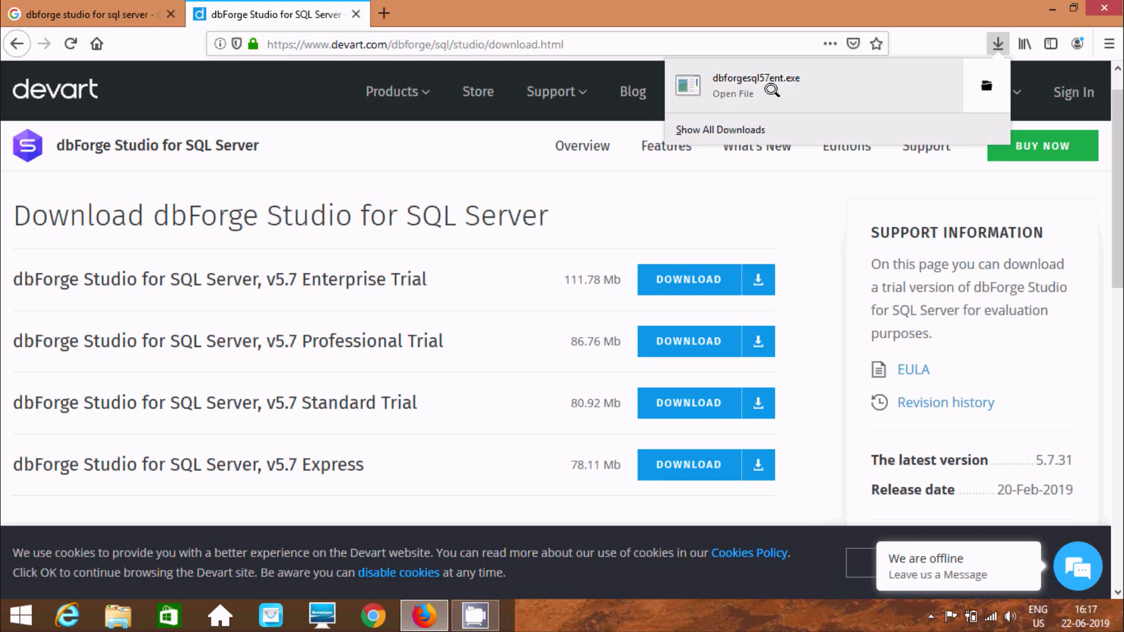
pyautogui.click(728, 87)
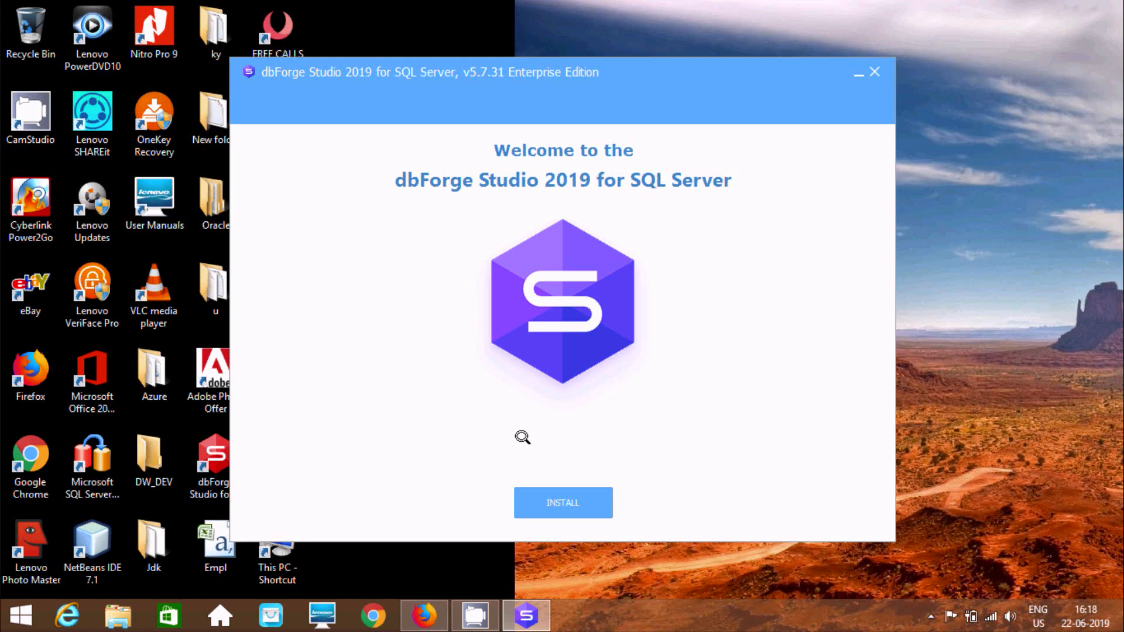
# - Install dbForge Studio with the default folder, a desktop shortcut, all file associations, and images generated for all assemblies during the installation
pyautogui.click(557, 494)
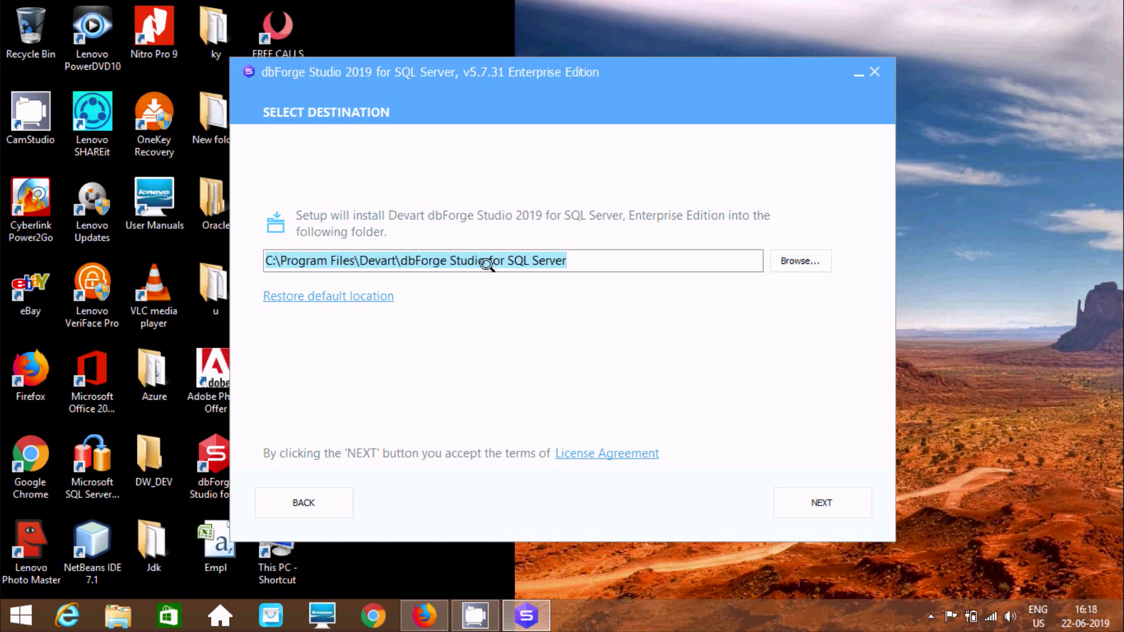
pyautogui.press('End')
pyautogui.click(810, 496)
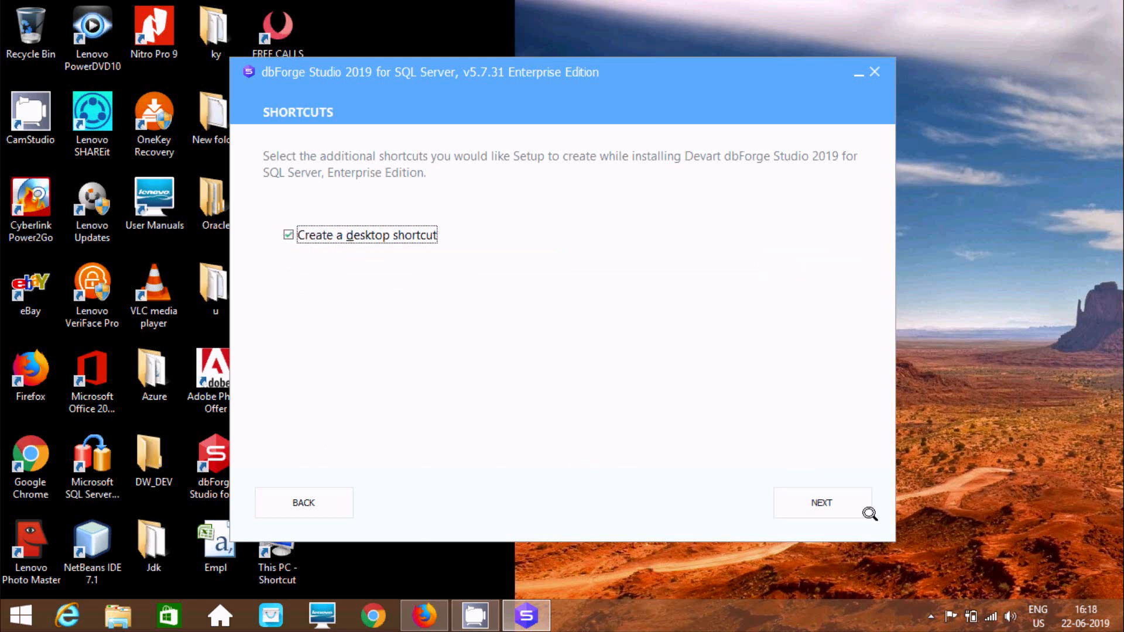
pyautogui.click(843, 505)
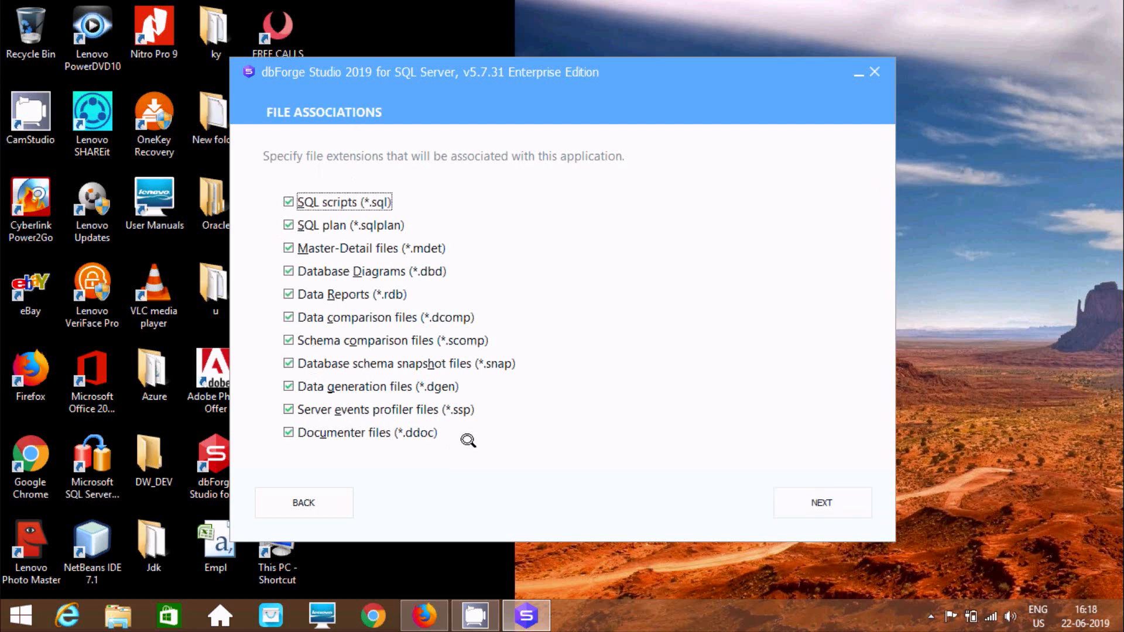
pyautogui.click(807, 497)
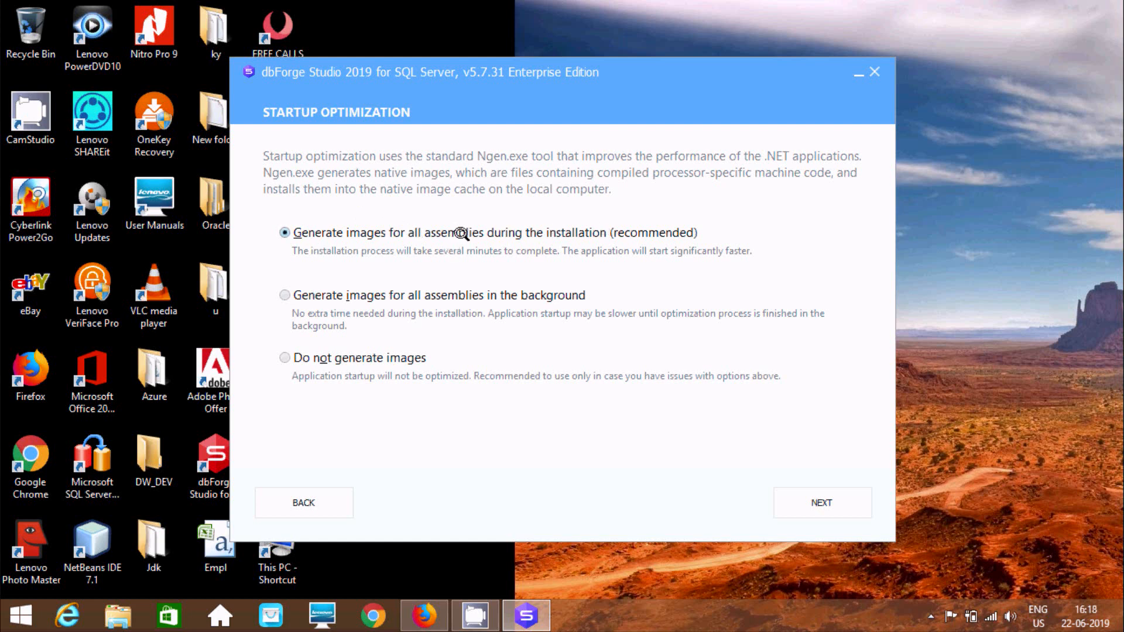
pyautogui.click(807, 503)
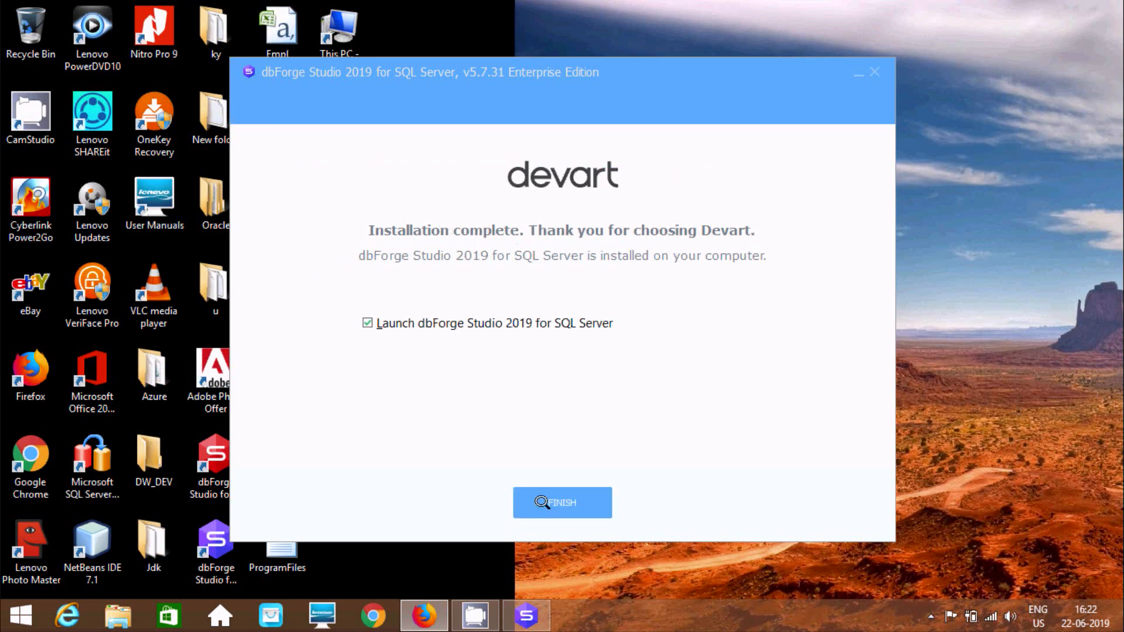
# - Finish the setup with dbForge Studio 2019 for SQL Server launched and dismiss its trial notice
pyautogui.click(561, 503)
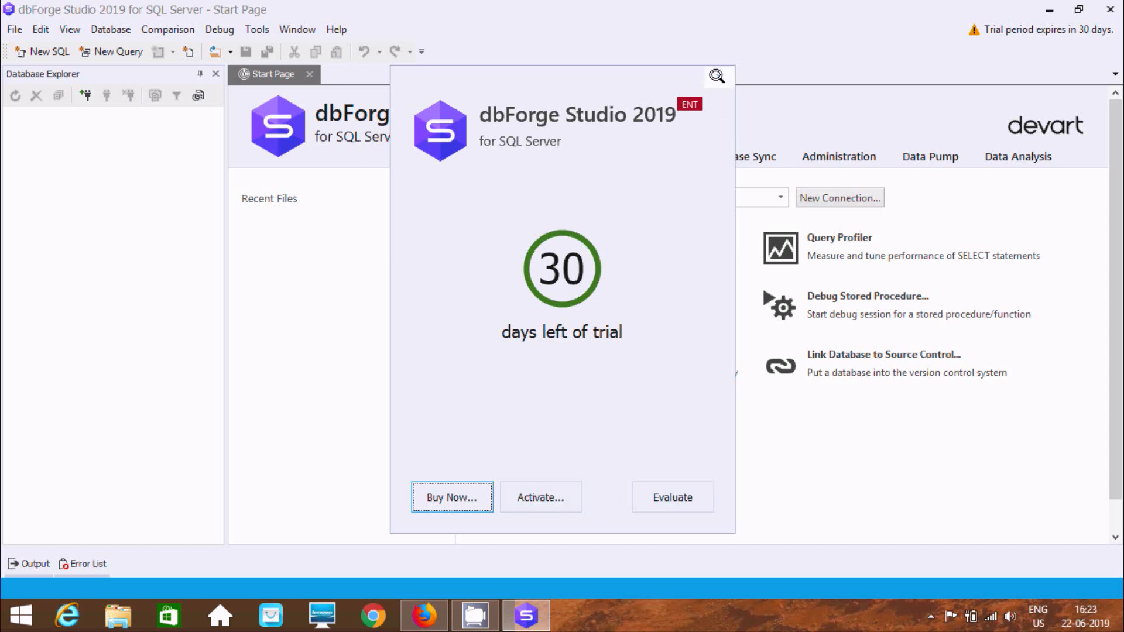
pyautogui.click(717, 76)
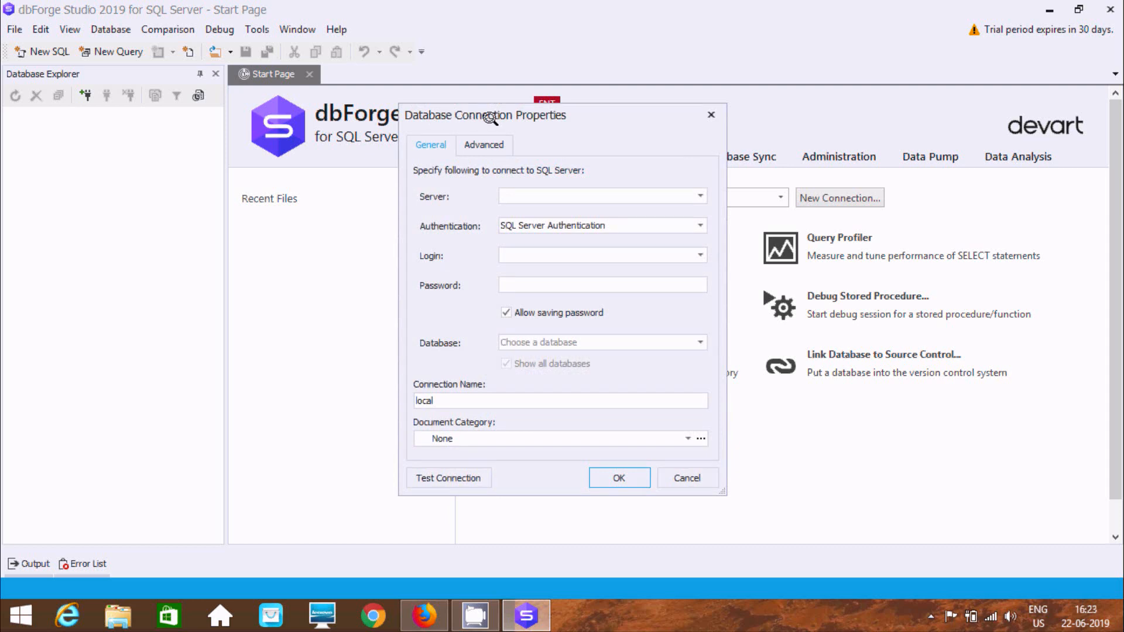
# - Set the connection's server to LENOVO-PC\SQLSERVER17 with SQL Server Authentication, login sa, and the account password
pyautogui.click(700, 195)
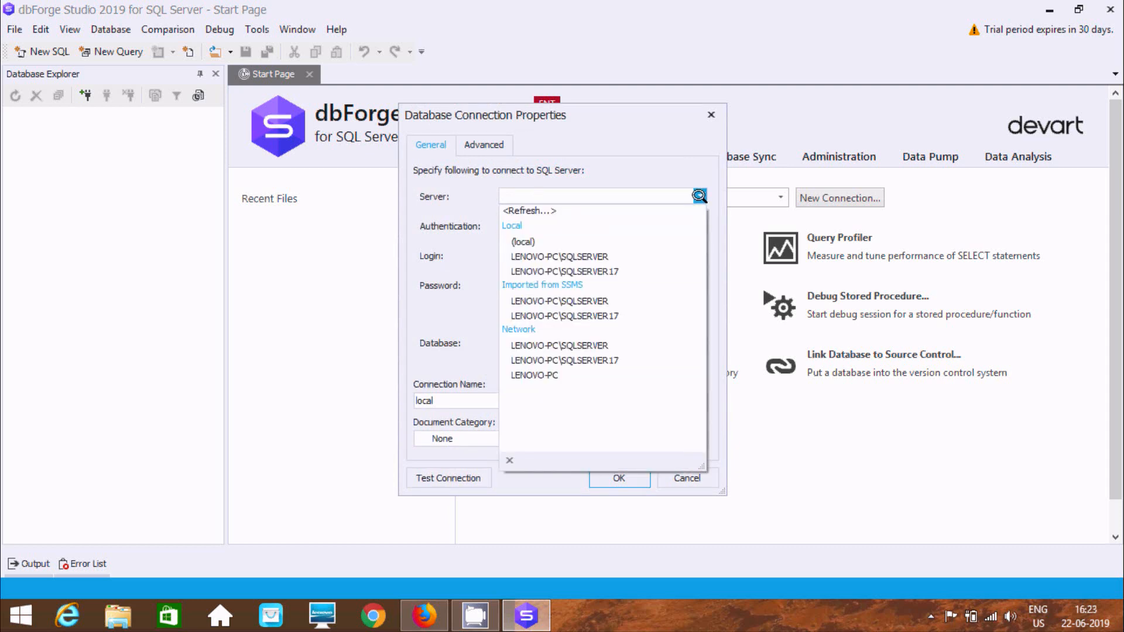
pyautogui.click(603, 271)
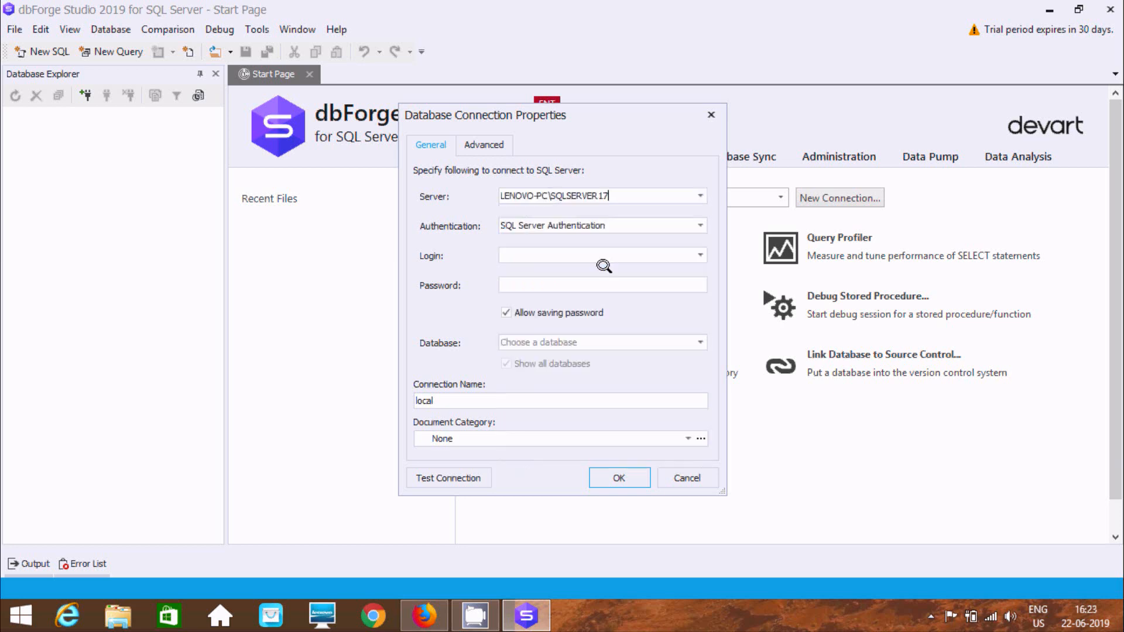
pyautogui.click(697, 224)
pyautogui.click(647, 226)
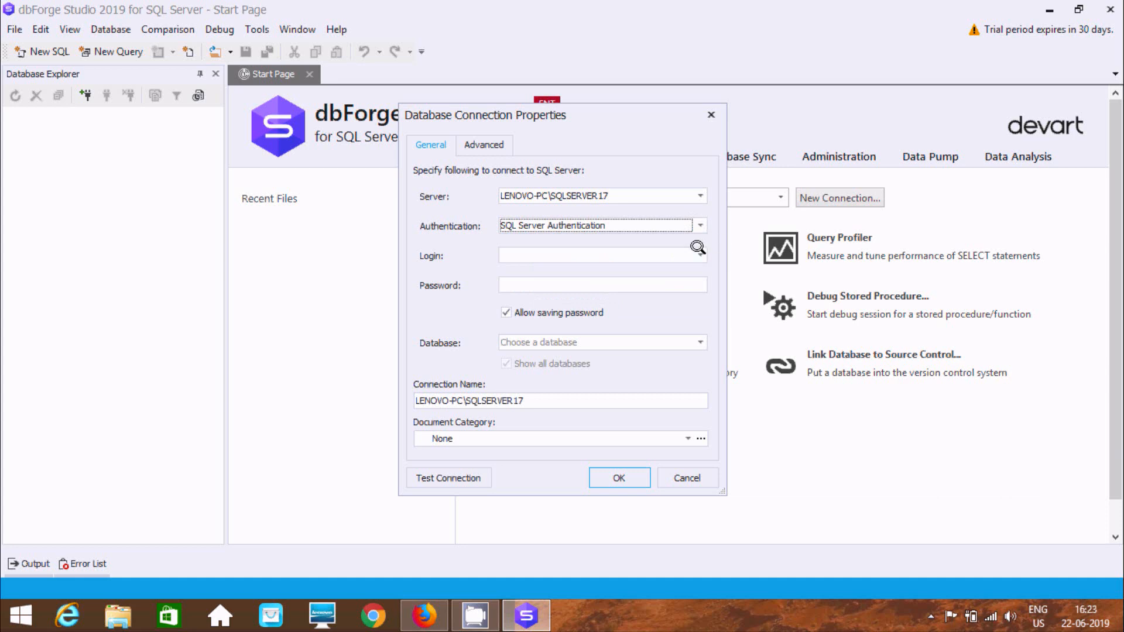
pyautogui.click(698, 251)
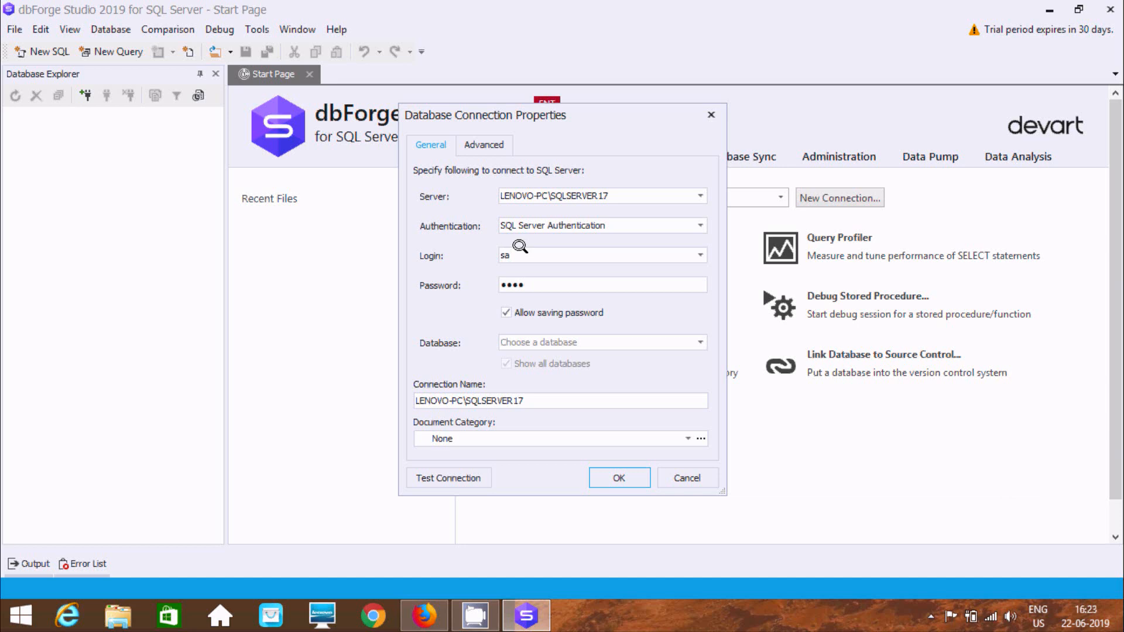
pyautogui.click(683, 340)
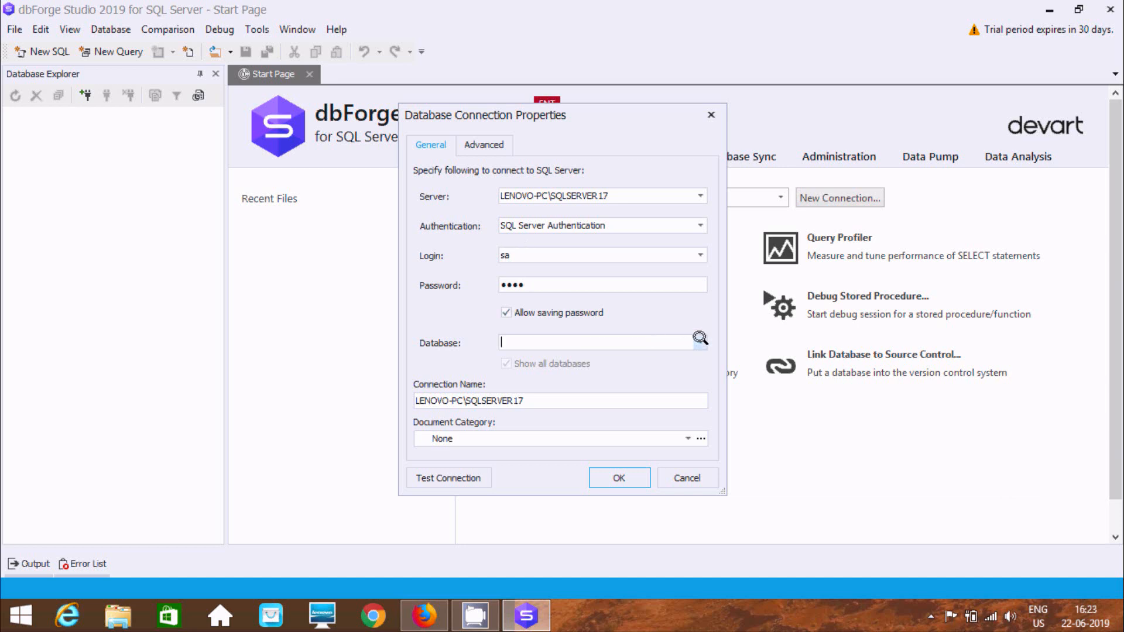
pyautogui.click(700, 339)
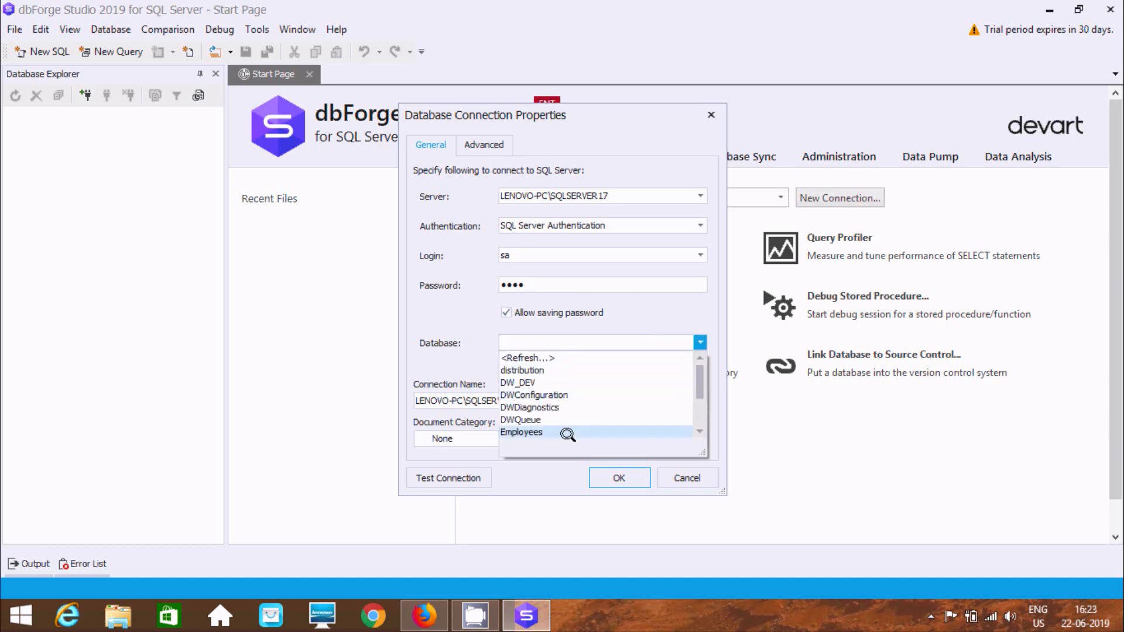
pyautogui.click(650, 296)
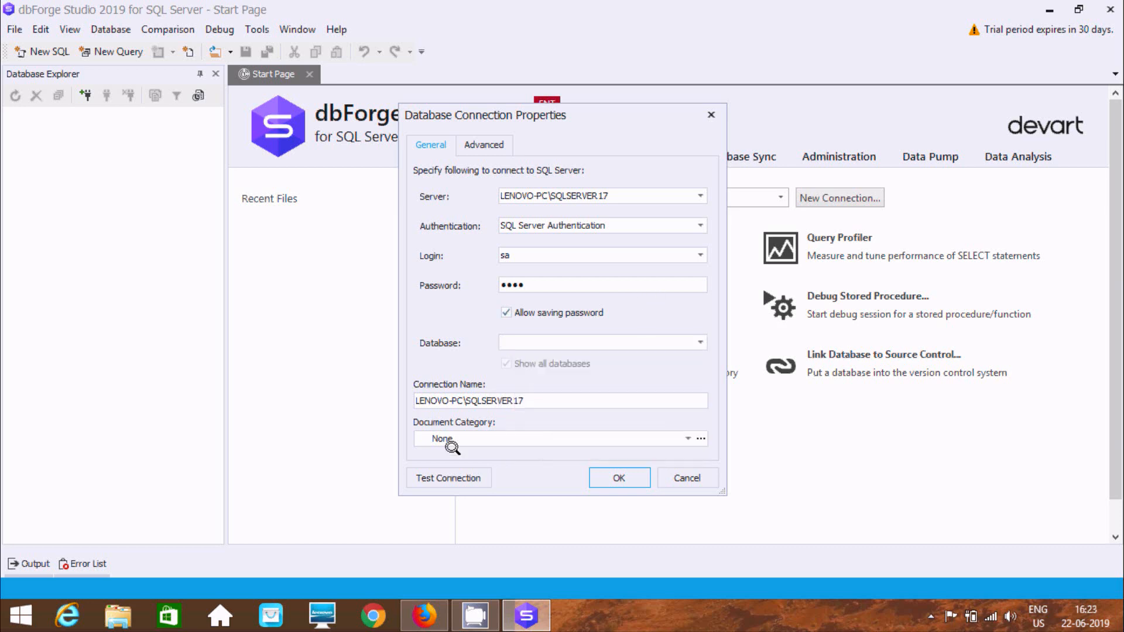
# - Assign the Test document category to the connection and connect to the server after testing the connection
pyautogui.click(496, 436)
pyautogui.click(446, 511)
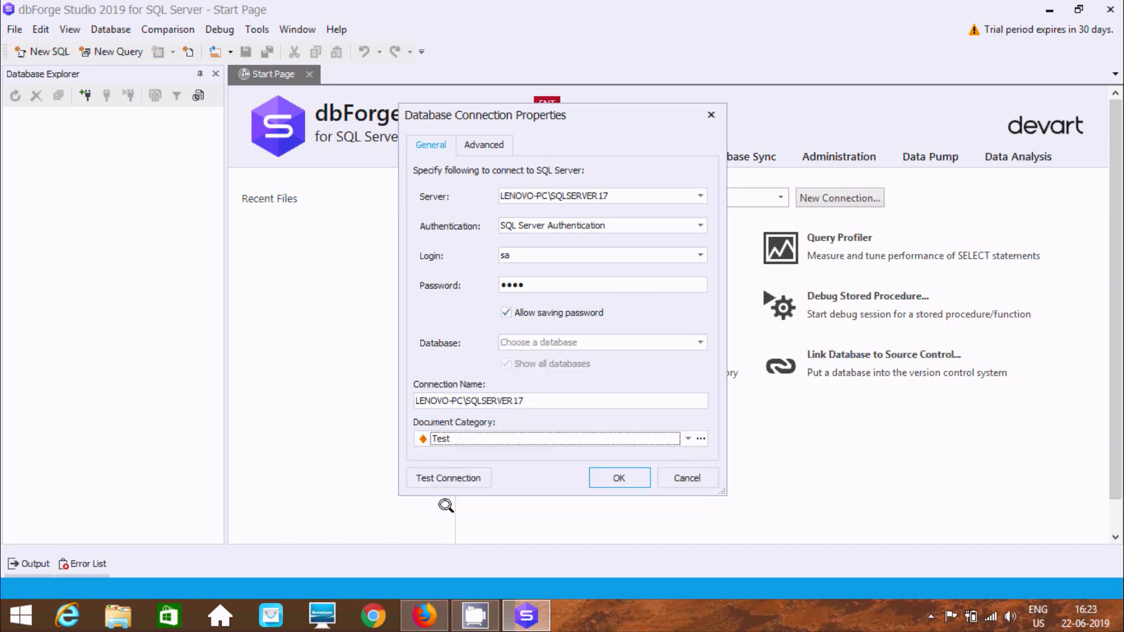
pyautogui.click(432, 474)
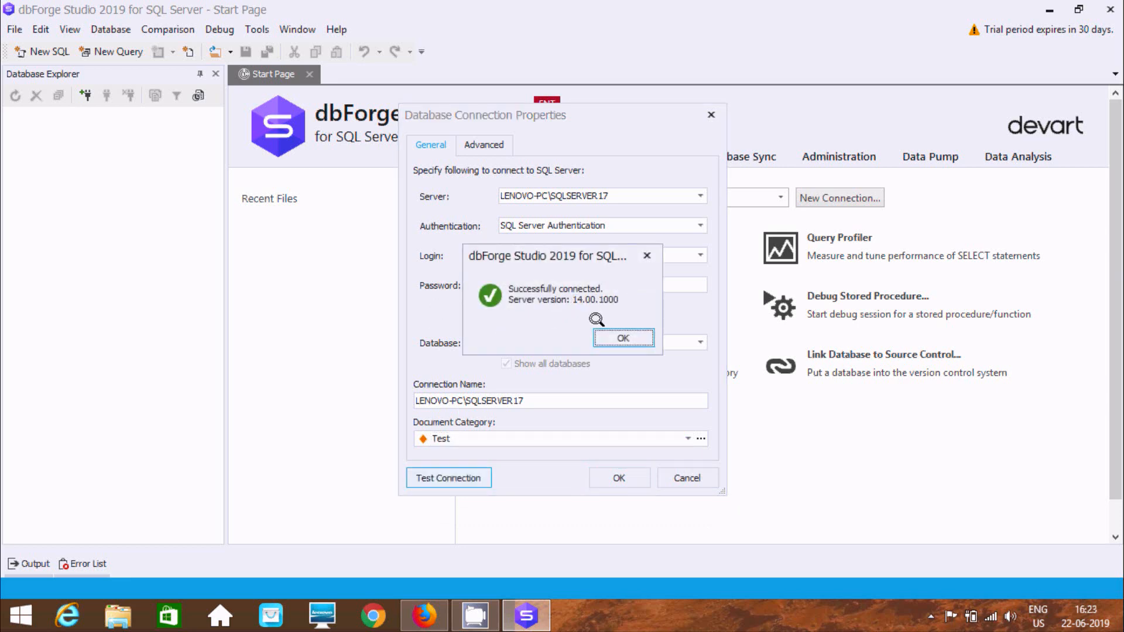
pyautogui.click(616, 337)
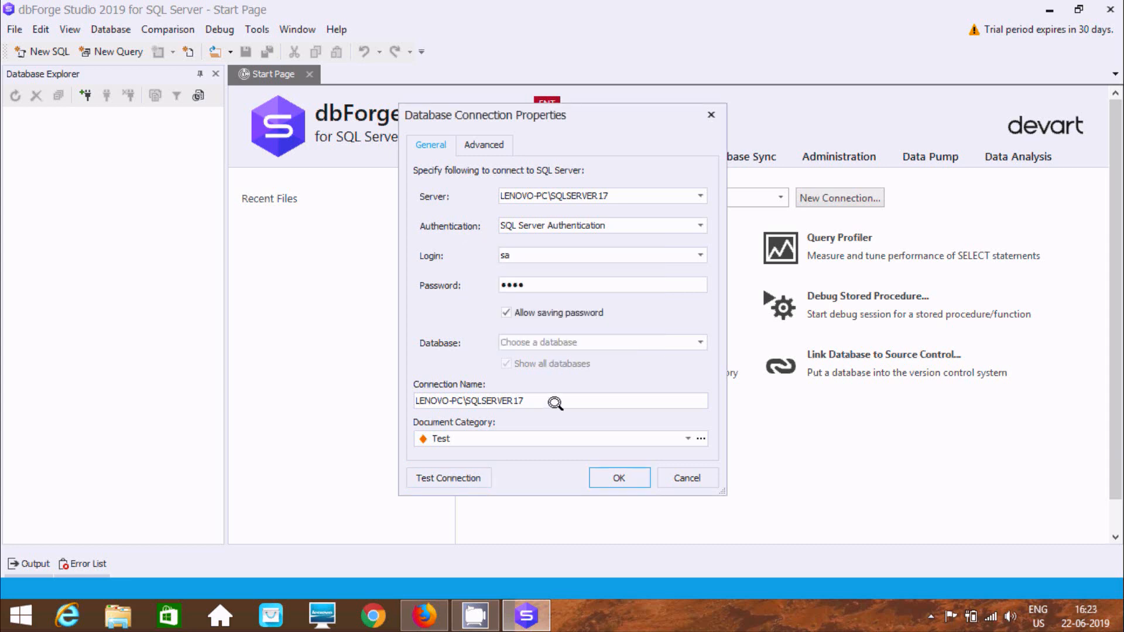
pyautogui.click(611, 475)
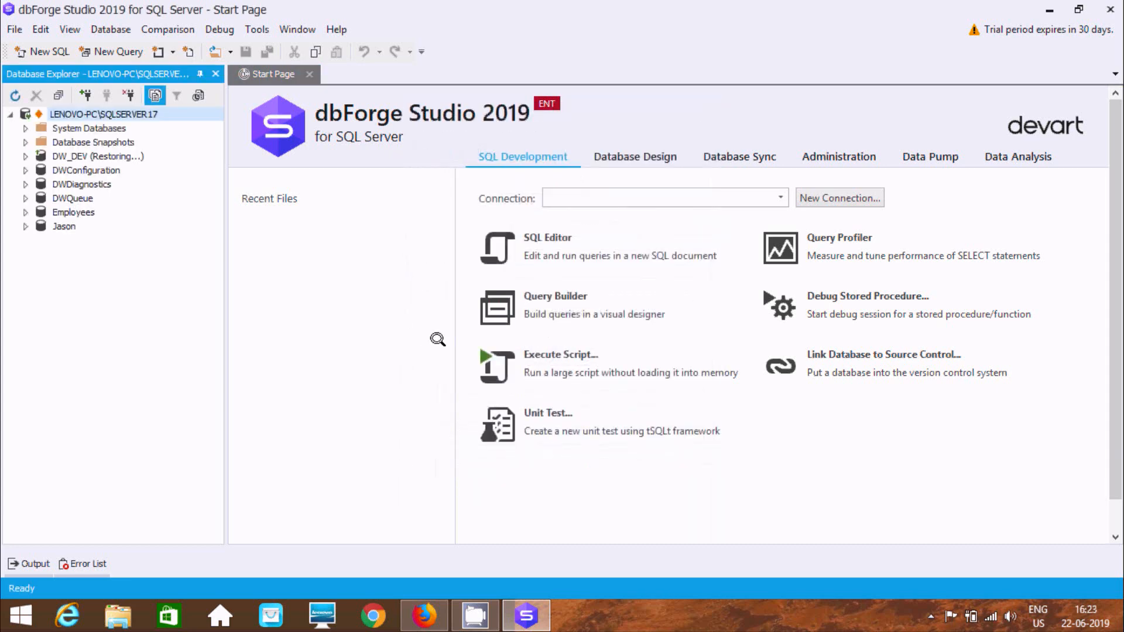